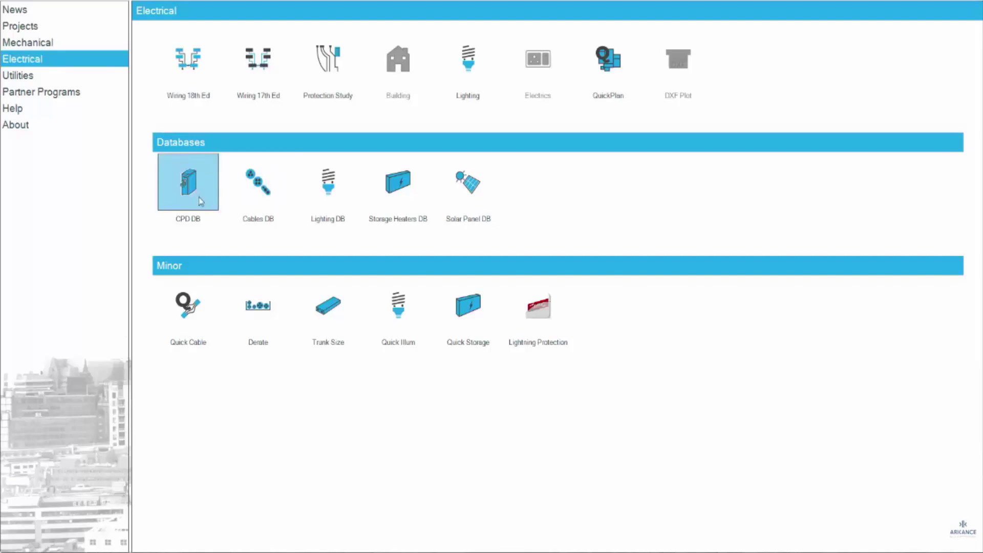
Launch the CPD database tool and open the Schneider Electric UK 2021_18th.DBZ database
{"action": "left_click", "coordinate": [192, 184]}
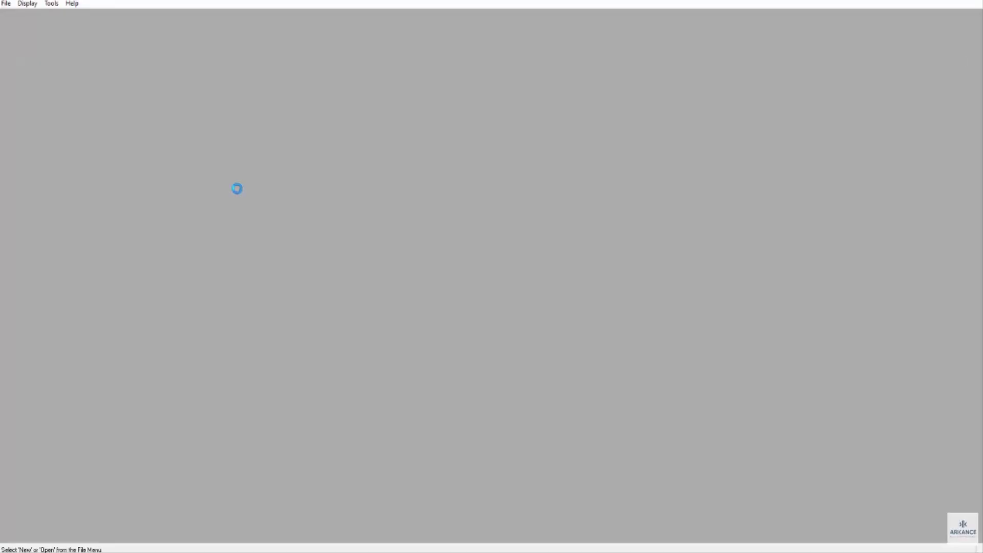
{"action": "left_click", "coordinate": [6, 4]}
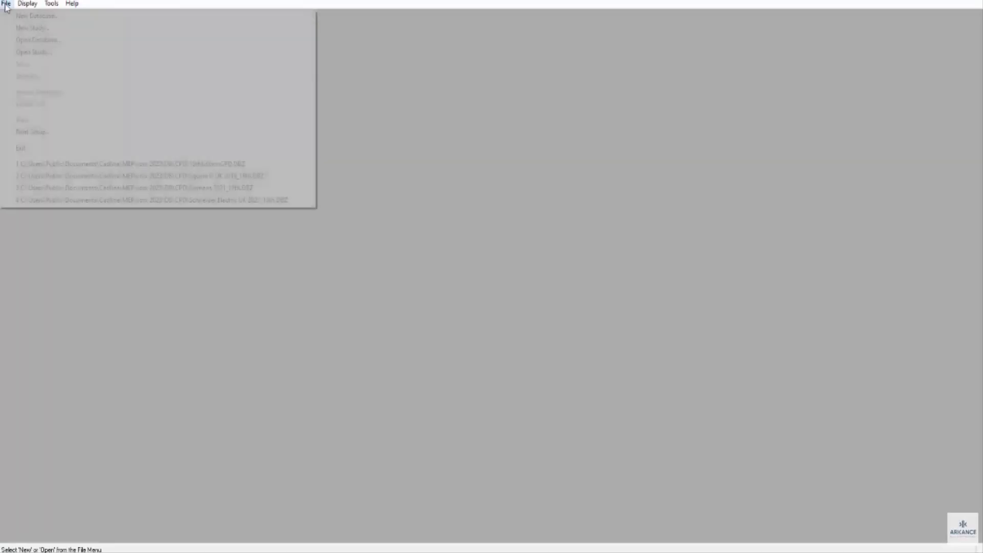
{"action": "left_click", "coordinate": [15, 40]}
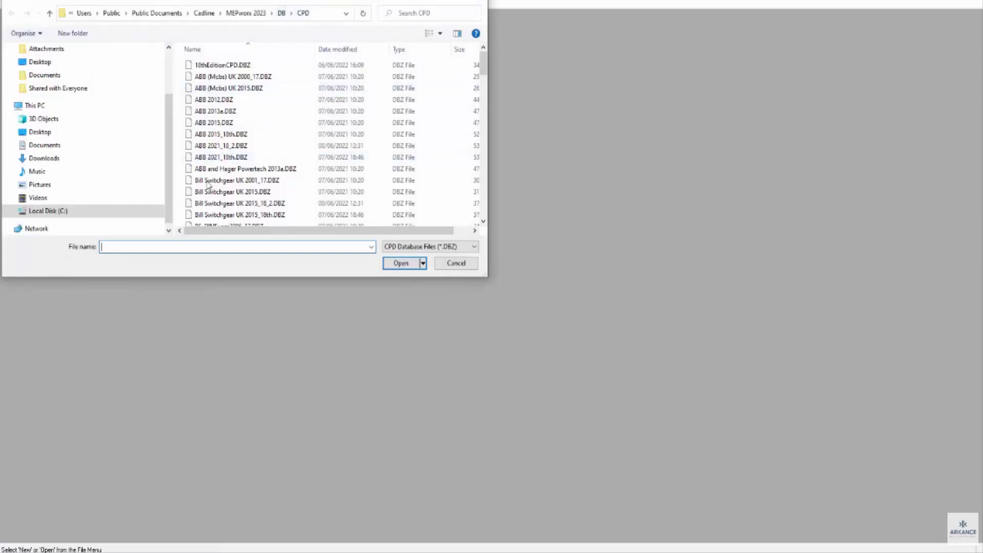
{"action": "left_click_drag", "start_coordinate": [482, 54], "coordinate": [482, 175]}
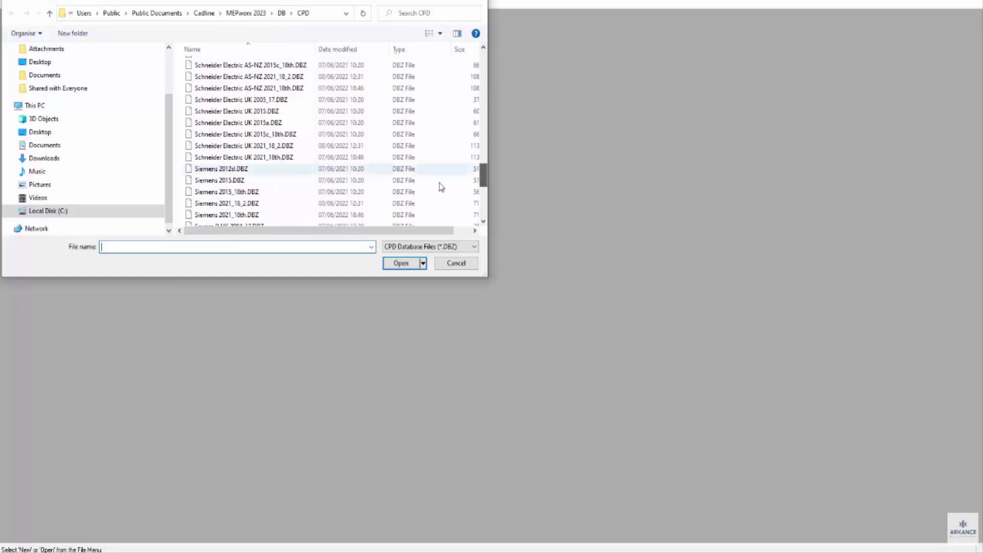
{"action": "left_click", "coordinate": [267, 158]}
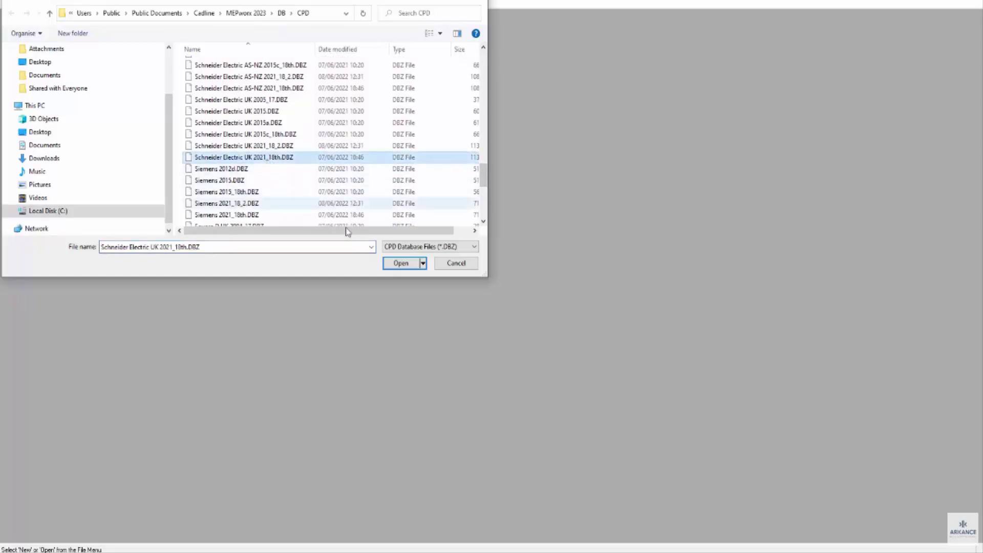
{"action": "left_click", "coordinate": [391, 266]}
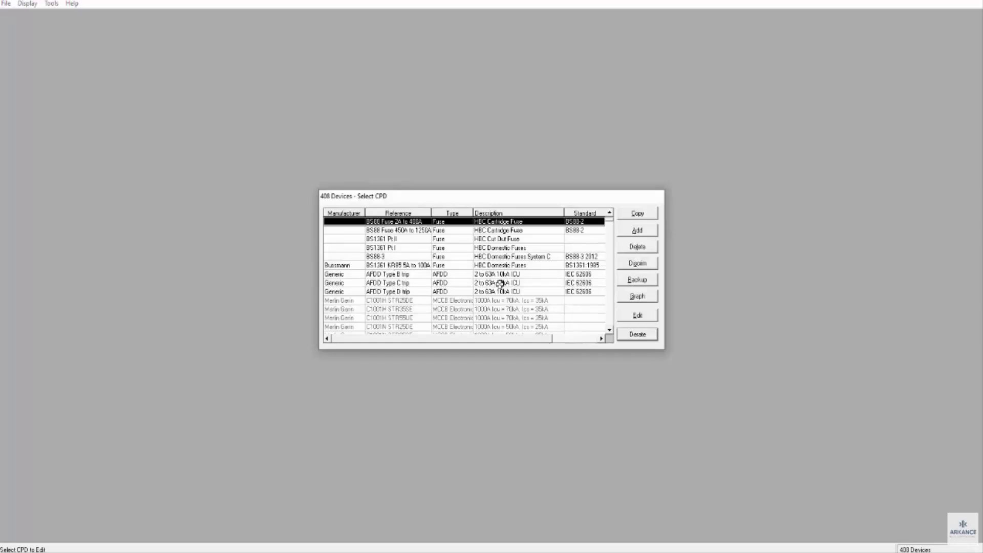
Browse the device list and view the greyed-out Merlin Gerin C1001H STR25DE record, closing it without changes
{"action": "left_click", "coordinate": [609, 331]}
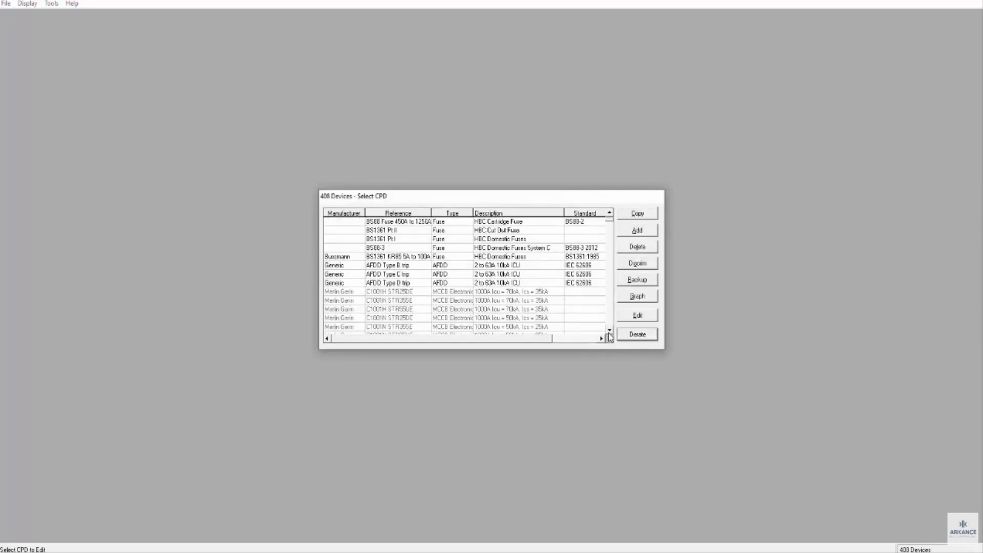
{"action": "left_click", "coordinate": [609, 331]}
{"action": "left_click", "coordinate": [610, 330]}
{"action": "left_click", "coordinate": [610, 331]}
{"action": "left_click", "coordinate": [609, 331]}
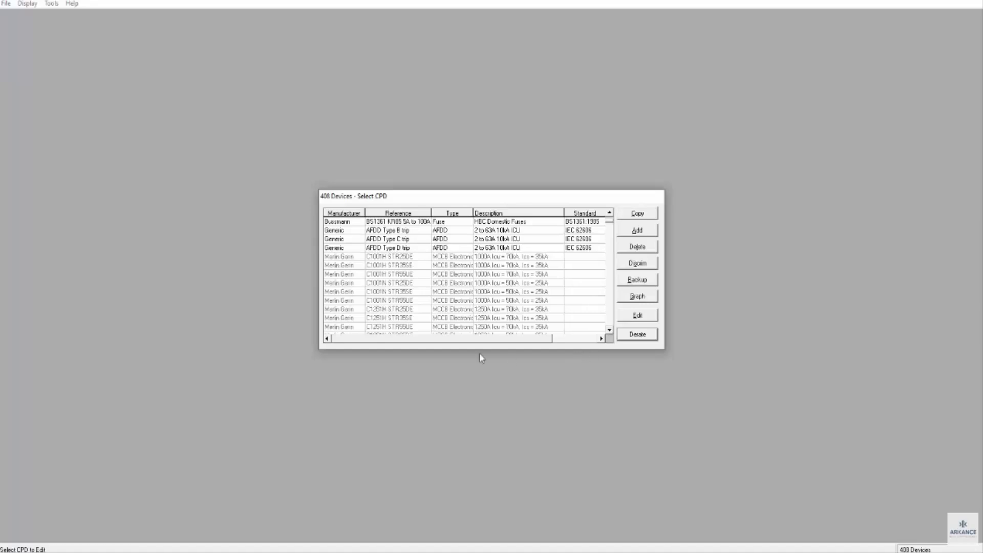
{"action": "left_click", "coordinate": [453, 257]}
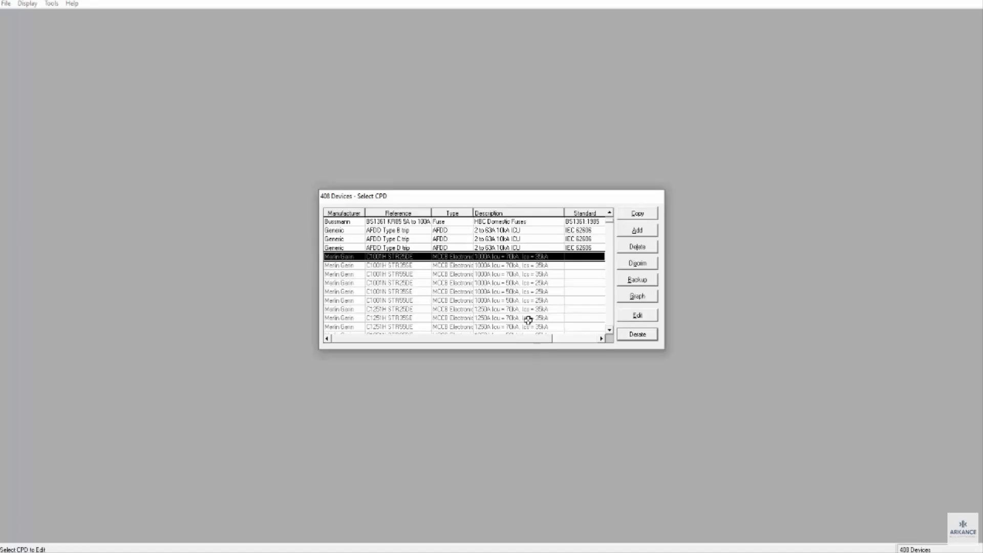
{"action": "double_click", "coordinate": [488, 260]}
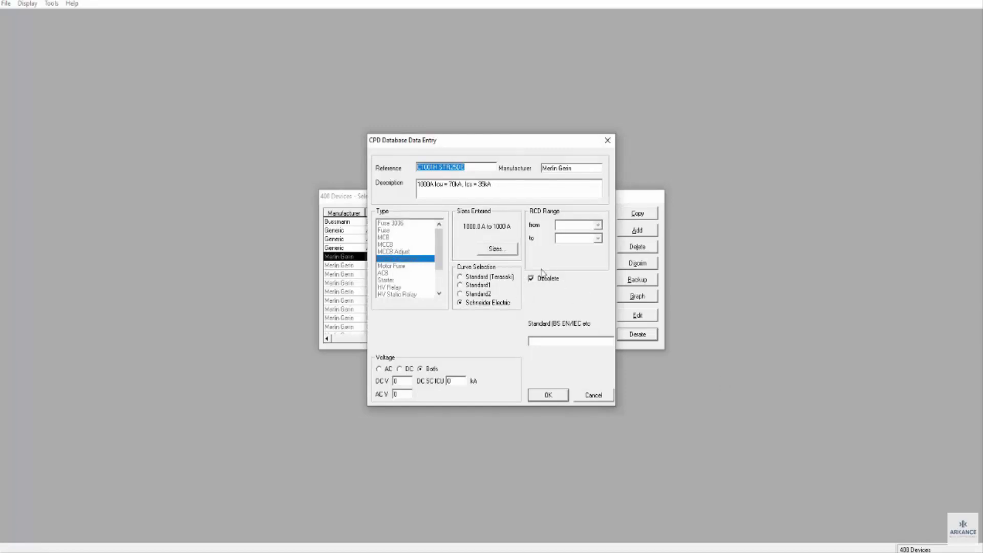
{"action": "left_click", "coordinate": [590, 395]}
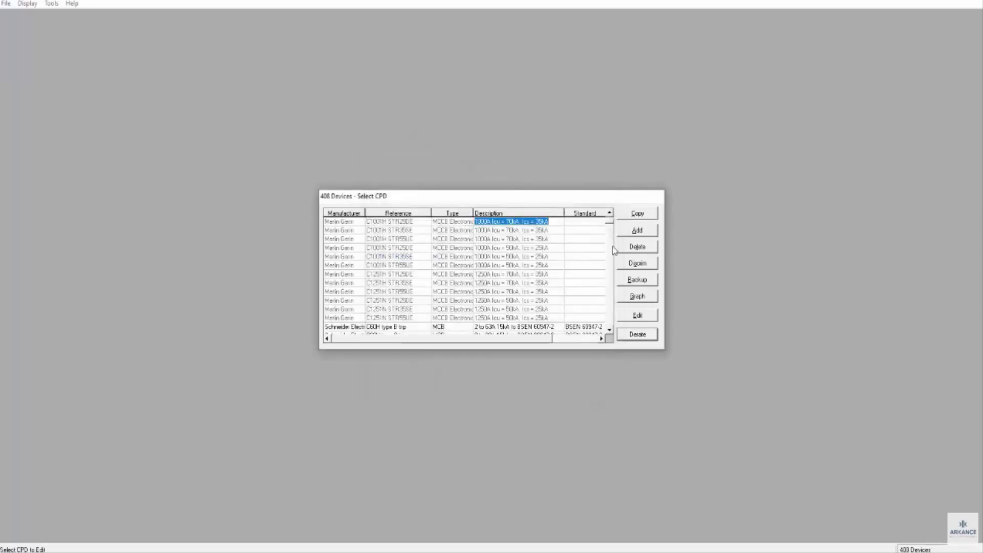
Review the fuses at the start of the device list, then open the BS88 Fuse 2A to 400A record and check its standard
{"action": "left_click", "coordinate": [610, 213]}
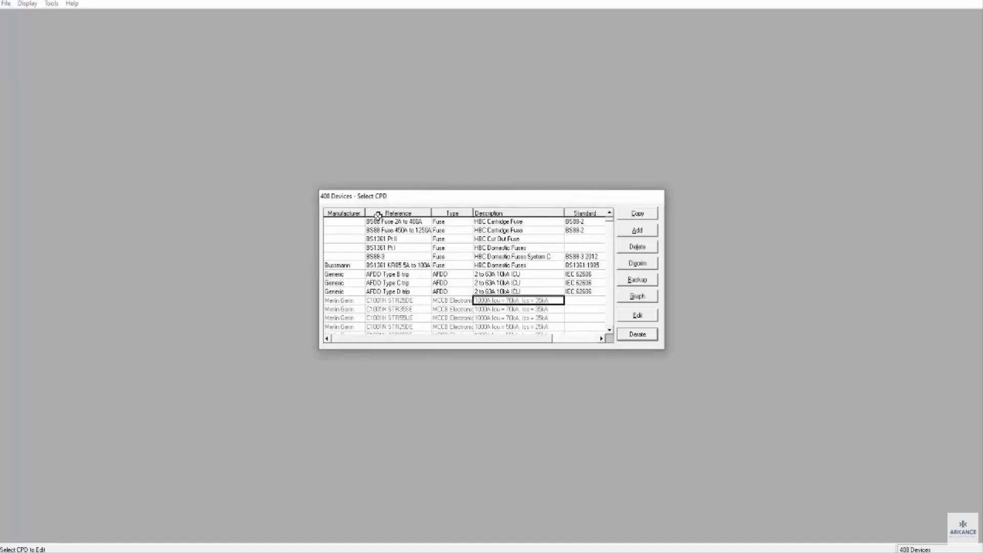
{"action": "left_click", "coordinate": [374, 231]}
{"action": "mouse_move", "coordinate": [373, 239]}
{"action": "left_mouse_down"}
{"action": "mouse_move", "coordinate": [375, 251]}
{"action": "mouse_move", "coordinate": [380, 221]}
{"action": "left_mouse_up"}
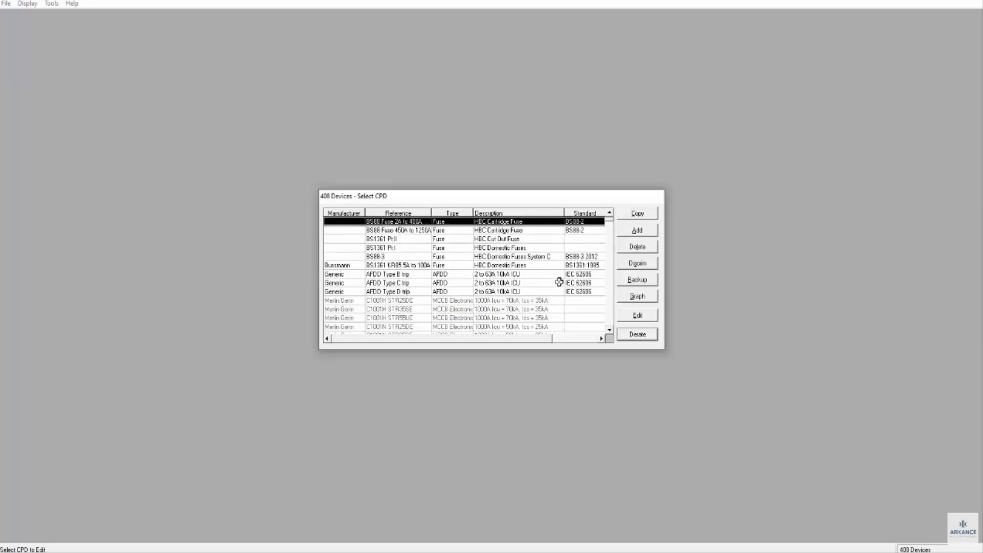
{"action": "left_click", "coordinate": [609, 330]}
{"action": "left_click", "coordinate": [609, 331]}
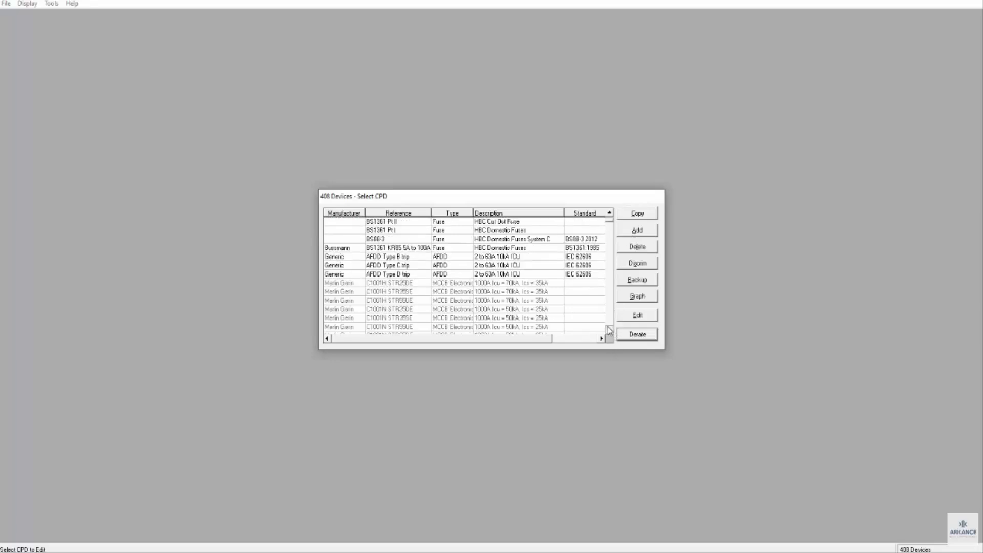
{"action": "left_click", "coordinate": [609, 330]}
{"action": "left_click", "coordinate": [609, 331]}
{"action": "left_click", "coordinate": [609, 214]}
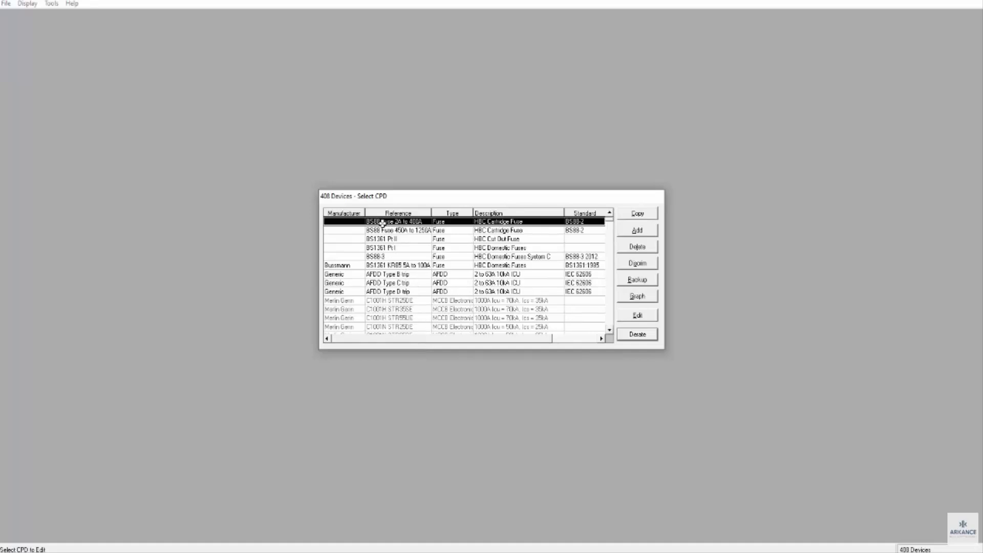
{"action": "left_click", "coordinate": [630, 320]}
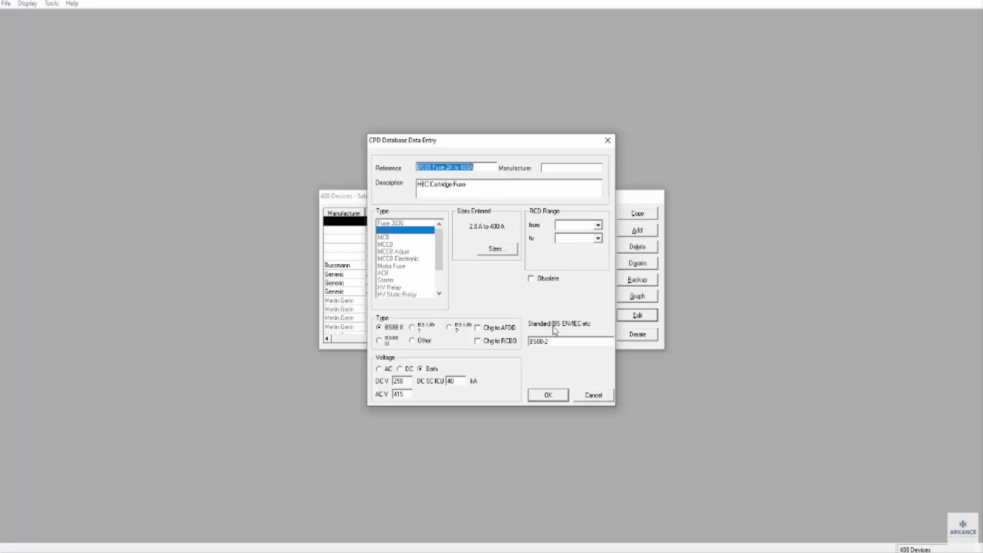
{"action": "left_click", "coordinate": [559, 340]}
Open the fuse's sizes and inspect the I²t and peak cutoff curve points of the 20 A size
{"action": "left_click", "coordinate": [494, 250]}
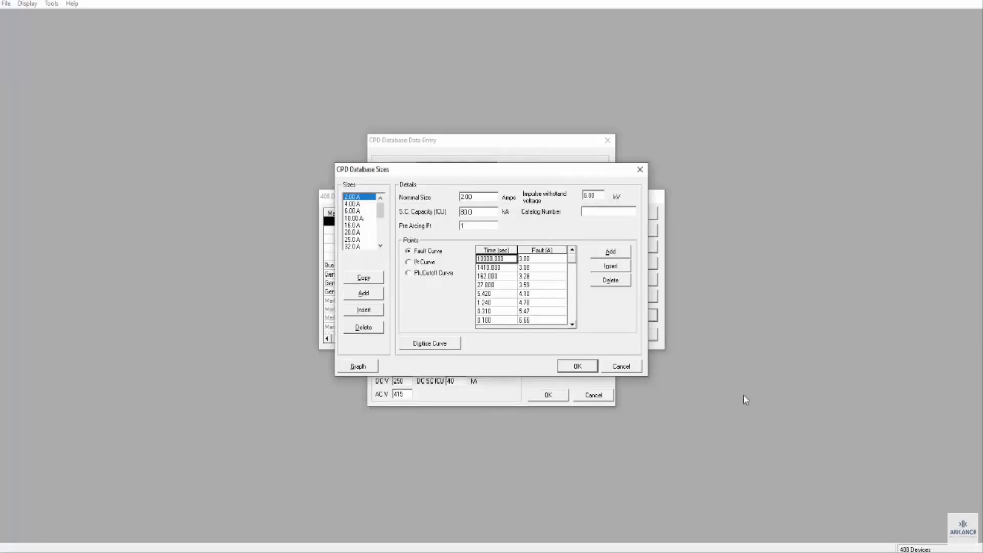
{"action": "left_click", "coordinate": [349, 233]}
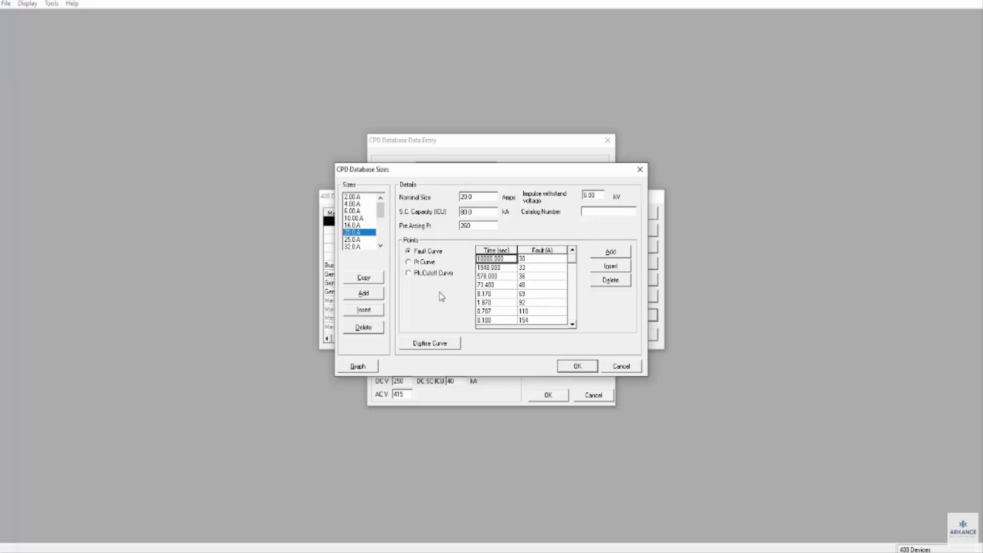
{"action": "left_click", "coordinate": [422, 263]}
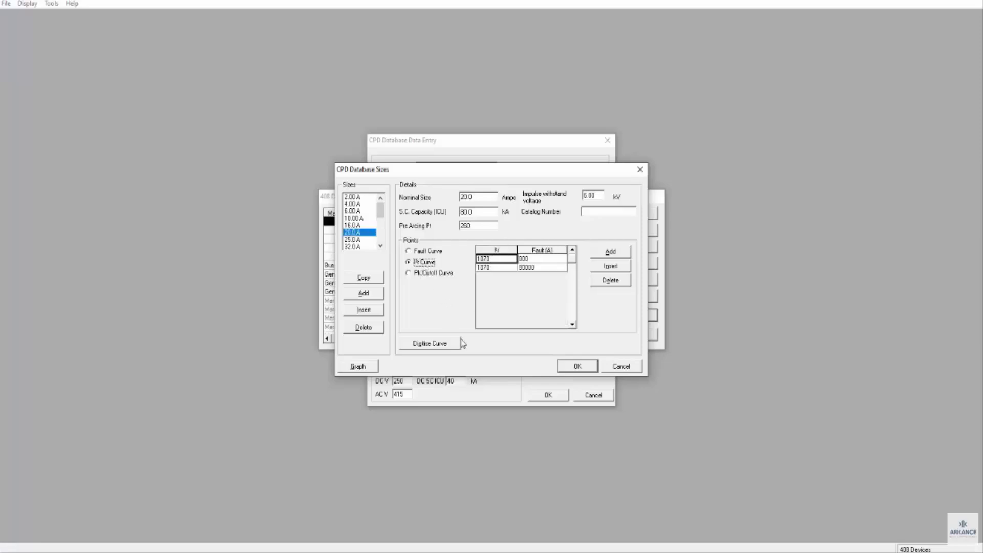
{"action": "left_click", "coordinate": [416, 275]}
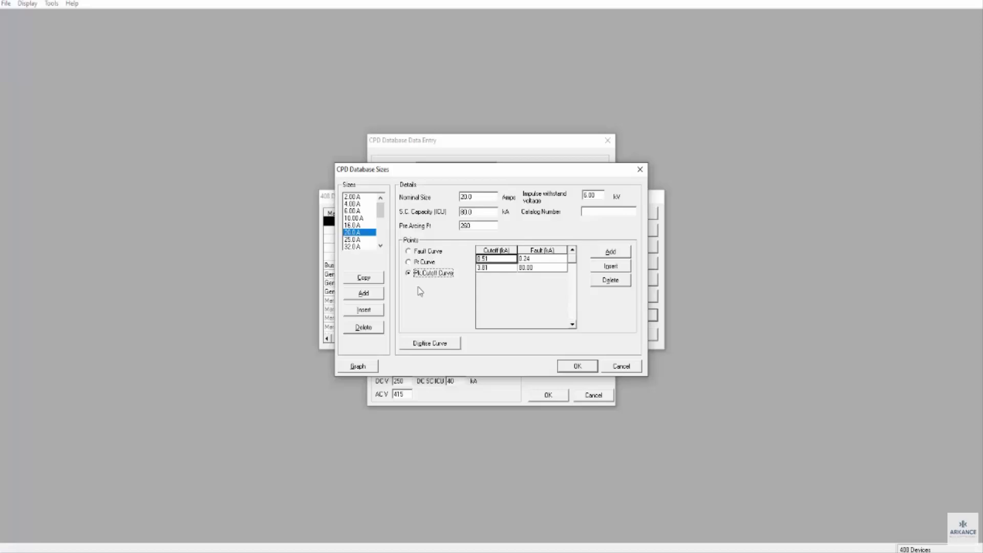
Select the 32 A size and examine its I²t, peak cutoff and fault curve points
{"action": "left_click", "coordinate": [355, 246]}
{"action": "scroll", "coordinate": [380, 247], "scroll_direction": "down", "scroll_amount": 4}
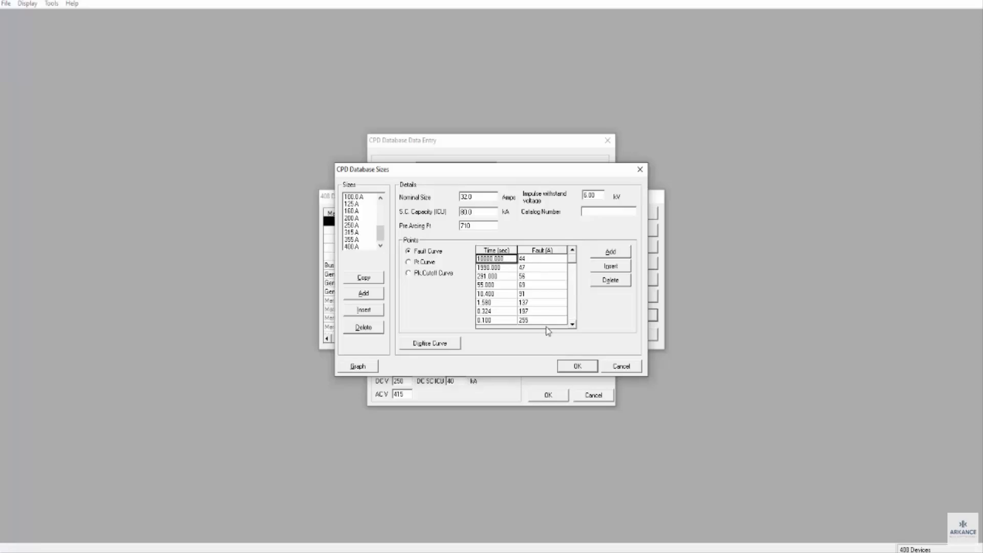
{"action": "left_click", "coordinate": [418, 263]}
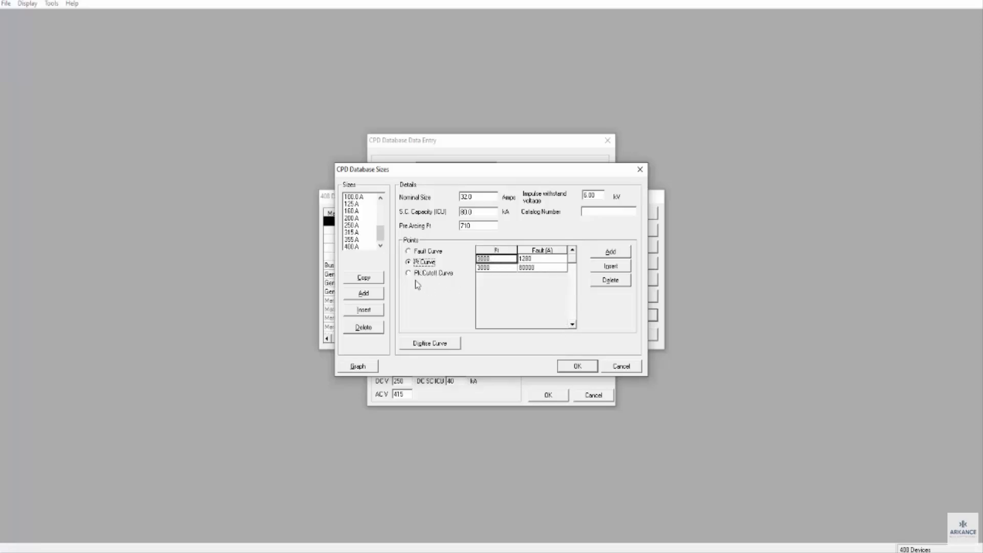
{"action": "left_click", "coordinate": [419, 274]}
{"action": "left_click", "coordinate": [418, 252]}
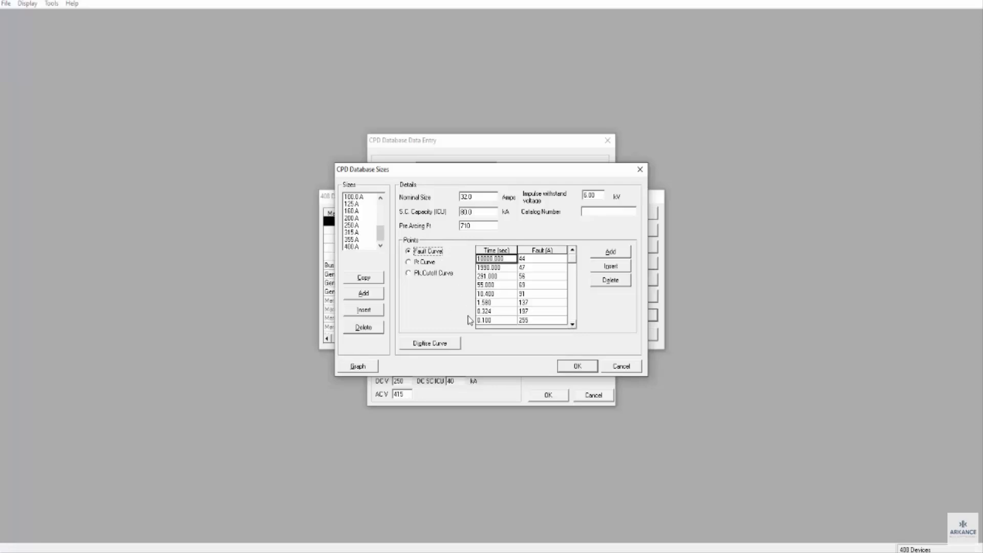
Check the 32 A size's short-circuit capacity, pre-arcing I²t and impulse withstand voltage
{"action": "left_click", "coordinate": [481, 212]}
{"action": "left_click", "coordinate": [475, 225]}
{"action": "left_click", "coordinate": [596, 195]}
View the 32 A size's time/current graph, then close the sizes and the fuse record
{"action": "left_click", "coordinate": [358, 366]}
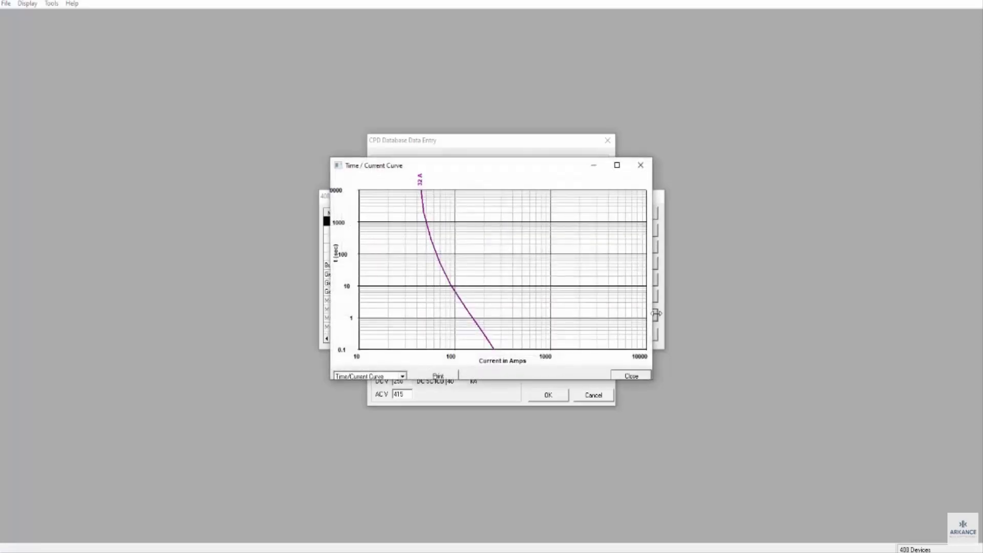
{"action": "left_click", "coordinate": [632, 376]}
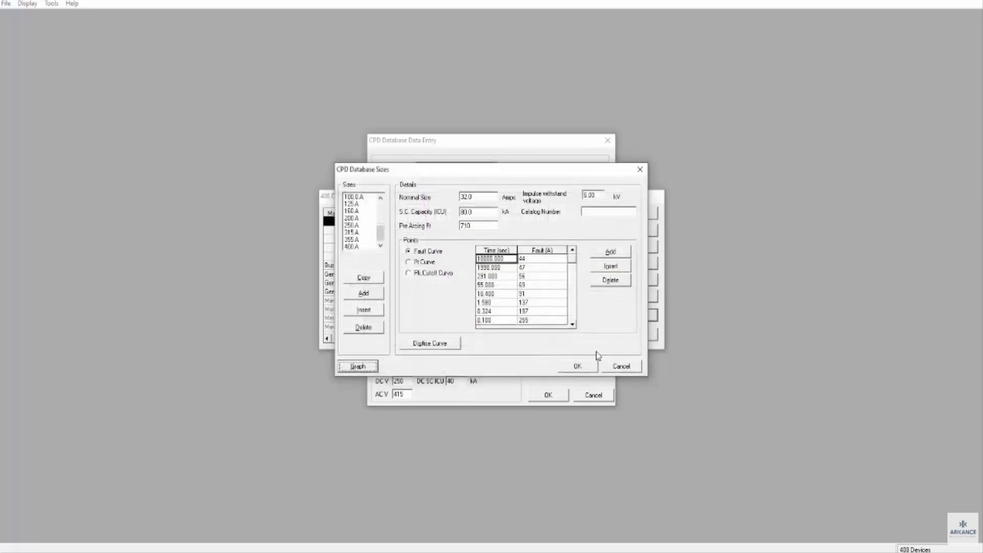
{"action": "left_click", "coordinate": [577, 367]}
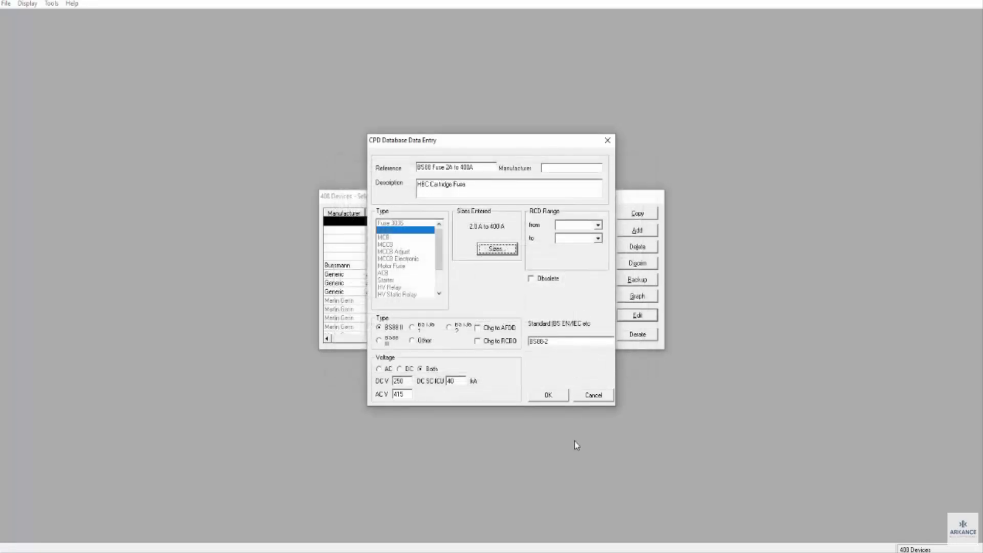
{"action": "left_click", "coordinate": [548, 395]}
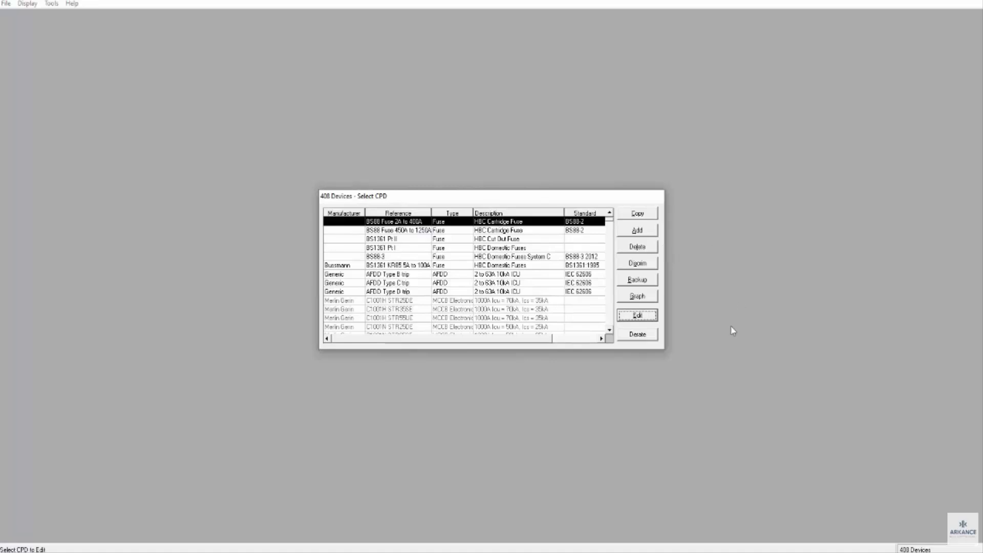
Graph all sizes of the BS88 Fuse 2A to 400A, viewing the time/current, I²t and peak cutoff curves, then close the graph
{"action": "left_click", "coordinate": [632, 297]}
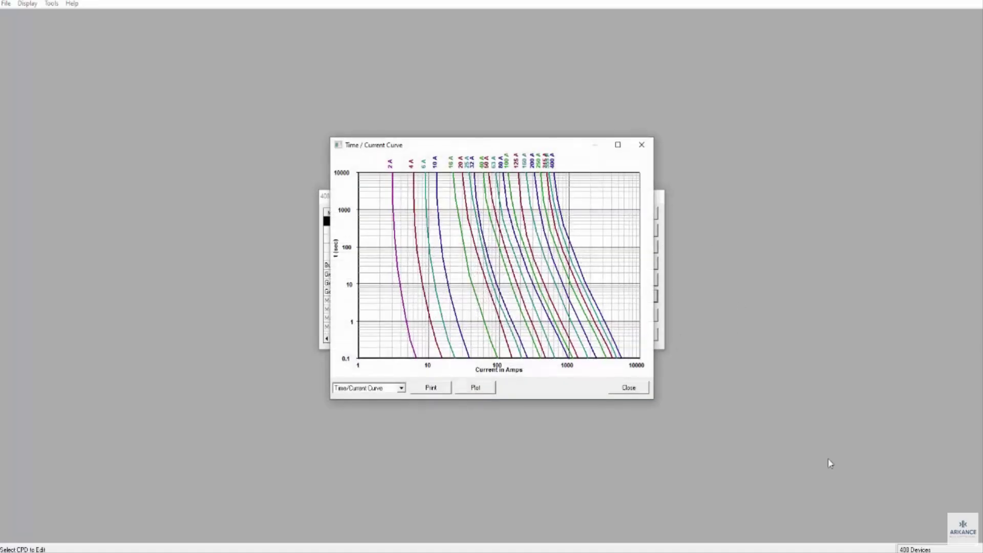
{"action": "left_click", "coordinate": [403, 388]}
{"action": "left_click", "coordinate": [370, 410]}
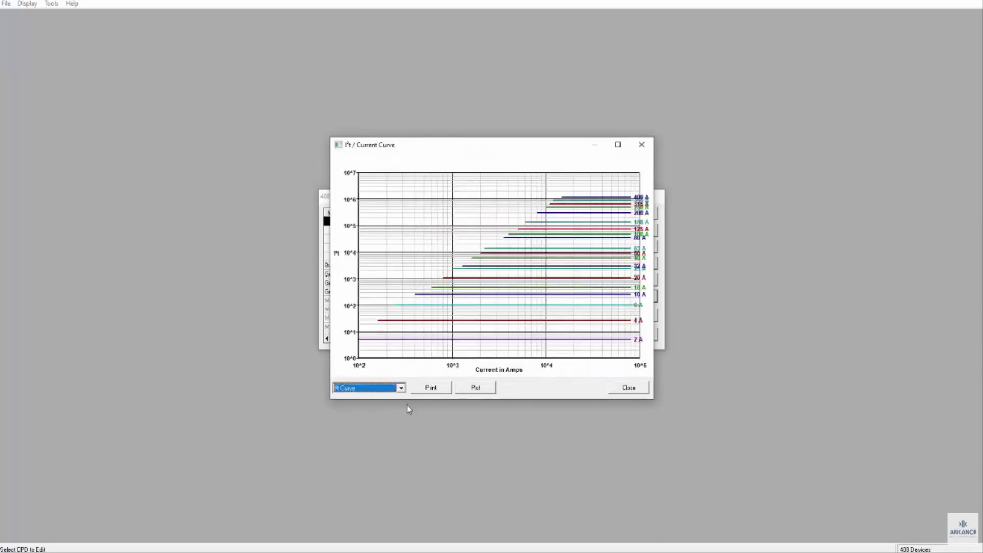
{"action": "left_click", "coordinate": [402, 388]}
{"action": "left_click", "coordinate": [361, 415]}
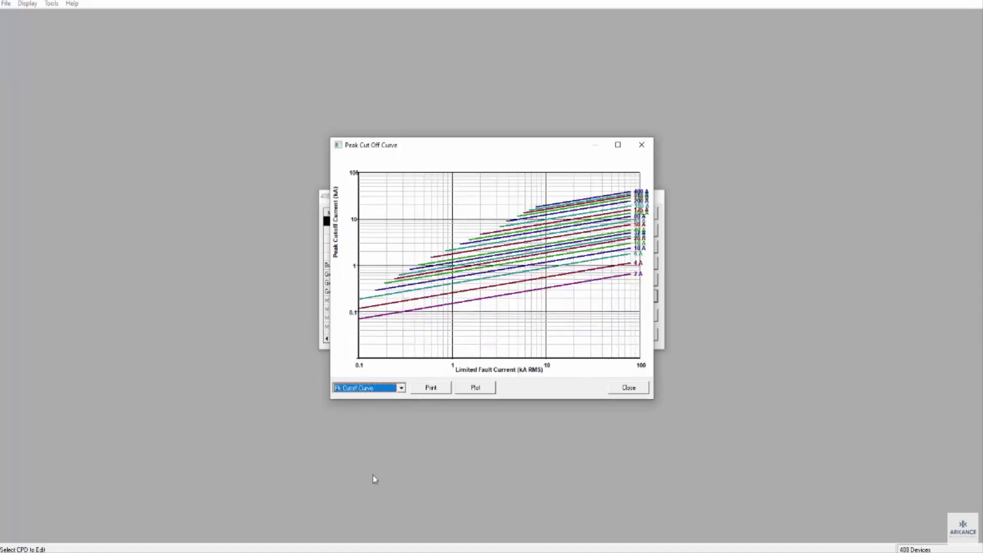
{"action": "left_click", "coordinate": [402, 388]}
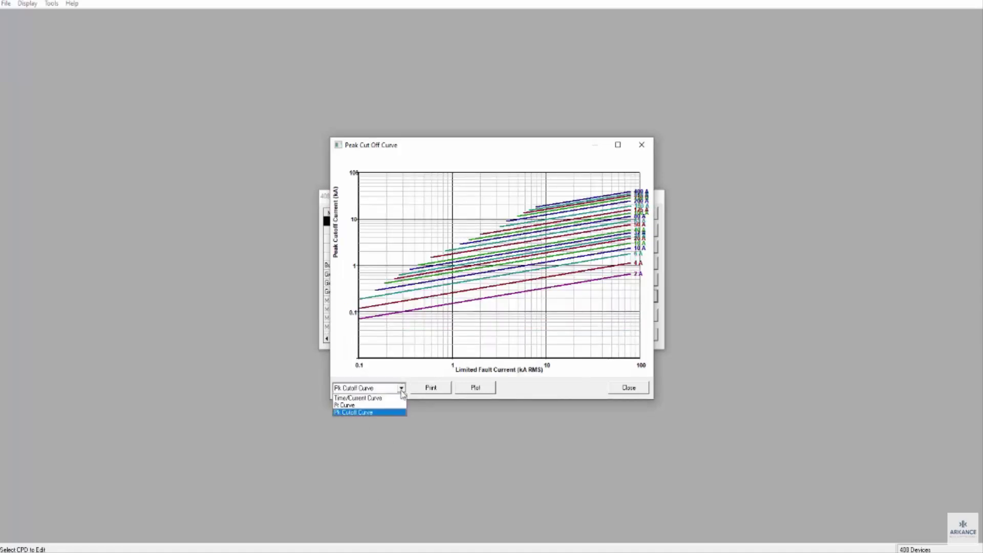
{"action": "left_click", "coordinate": [377, 413]}
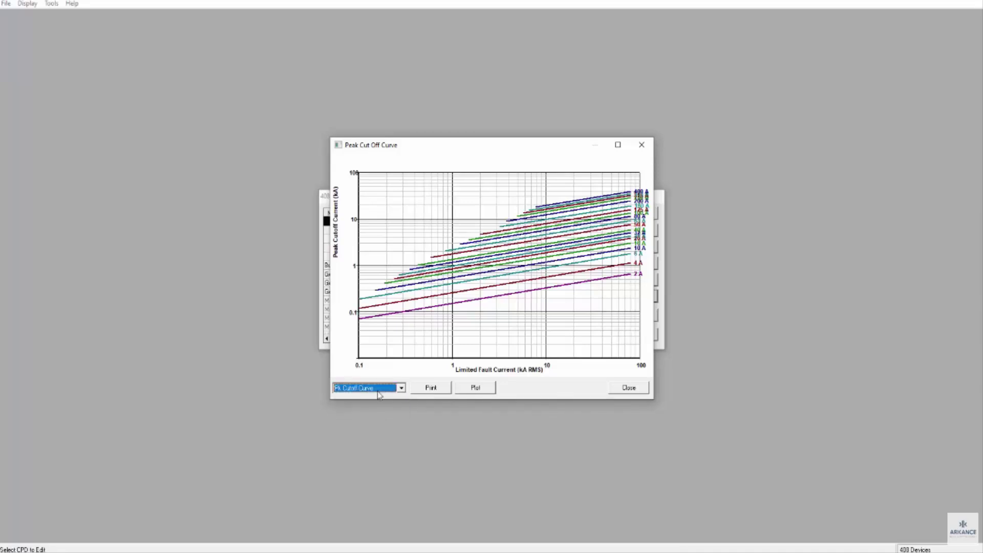
{"action": "left_click", "coordinate": [621, 389]}
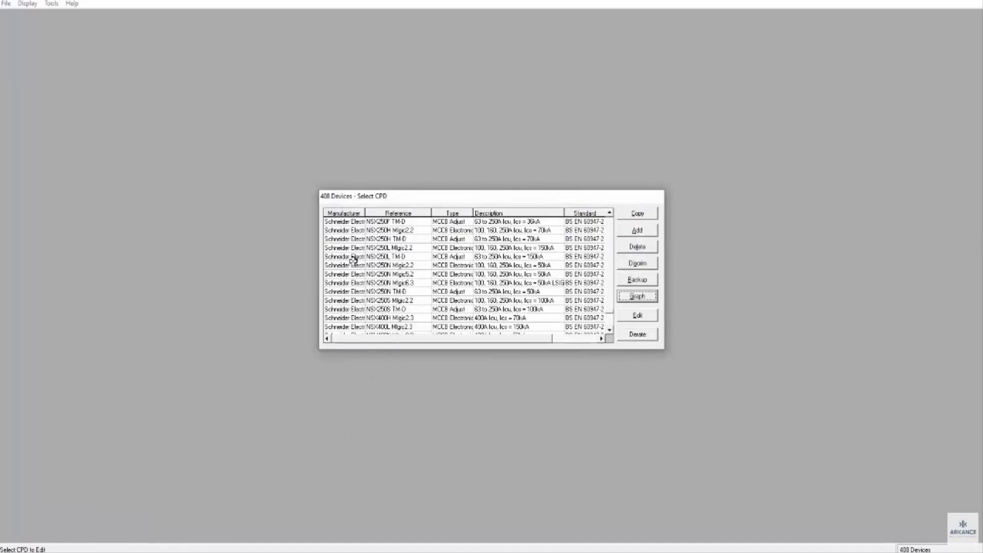
Open the sizes of the Schneider Electric NSX250N Mlgic2.2 device and view the settings for 160 A, 250 A and 100 A
{"action": "left_click", "coordinate": [382, 265]}
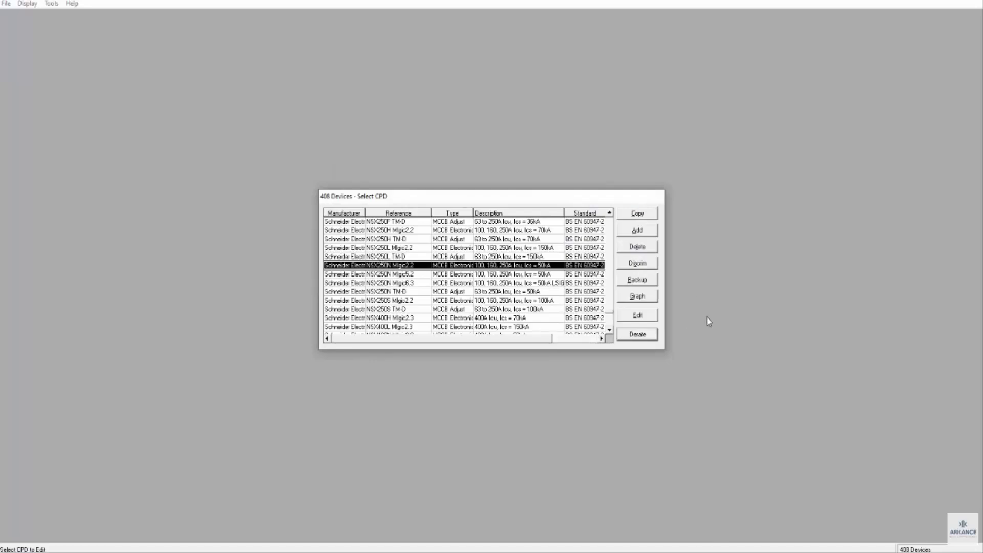
{"action": "left_click", "coordinate": [638, 316]}
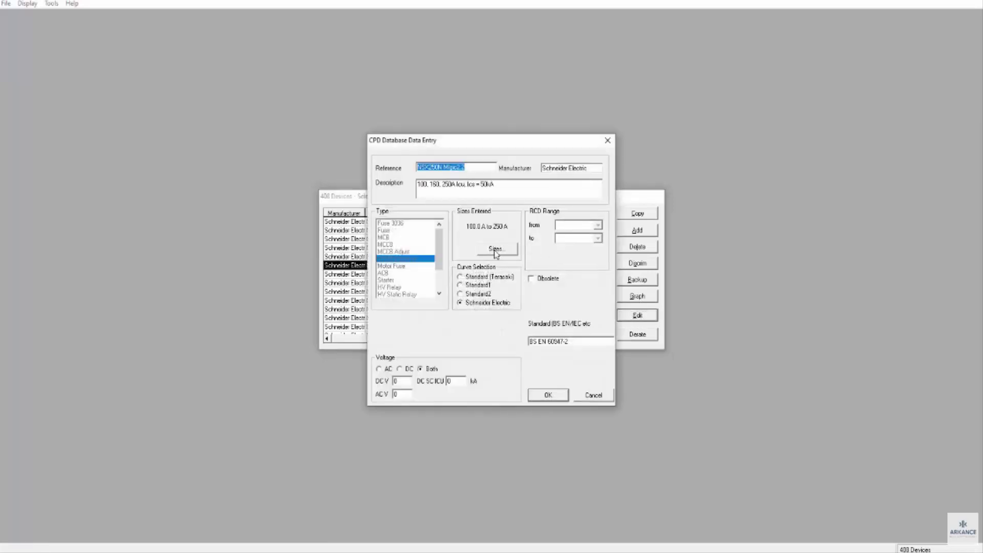
{"action": "left_click", "coordinate": [496, 250]}
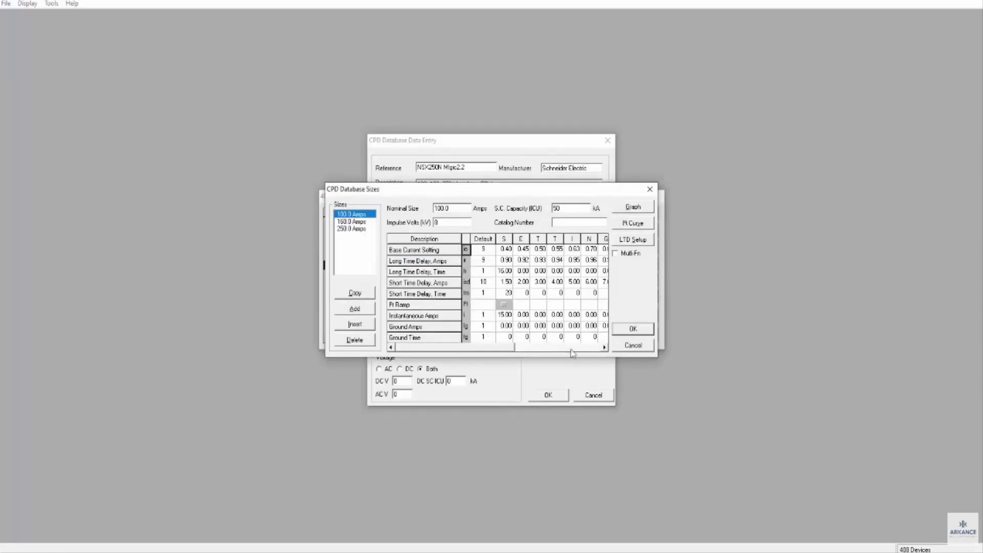
{"action": "left_click", "coordinate": [343, 222]}
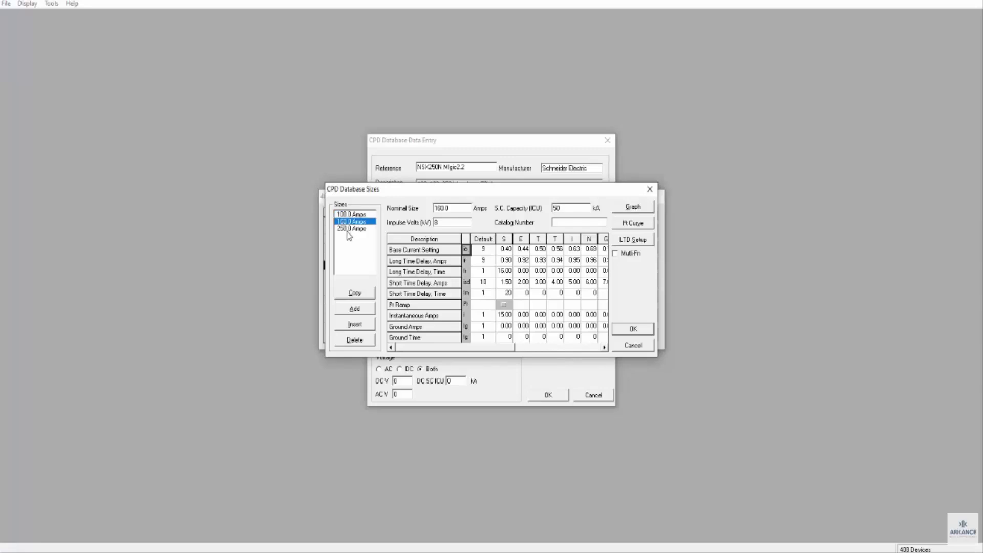
{"action": "left_click", "coordinate": [349, 230]}
{"action": "left_click", "coordinate": [348, 215]}
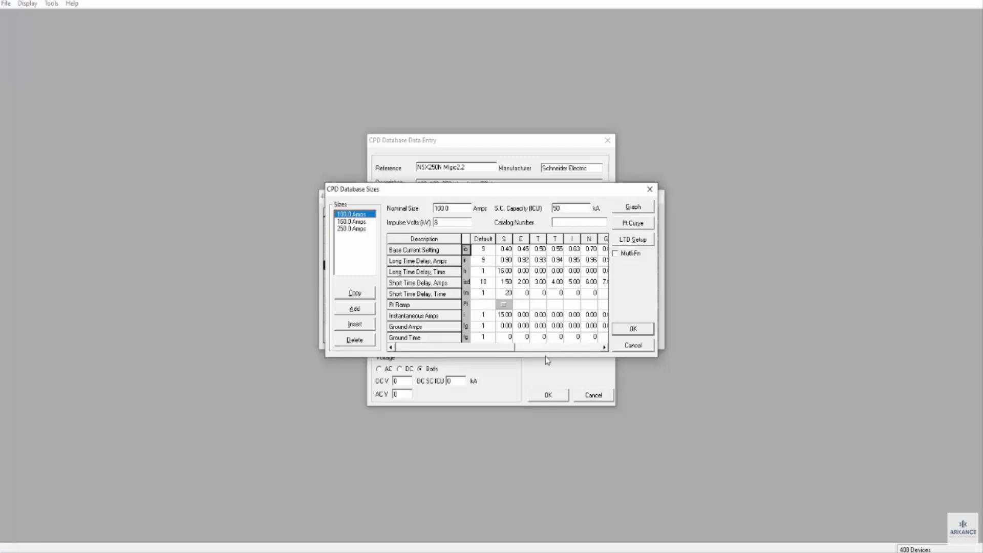
Examine the base current setting values across the 100 A size's settings table, then close the sizes and the device record
{"action": "left_click_drag", "start_coordinate": [506, 346], "coordinate": [536, 365]}
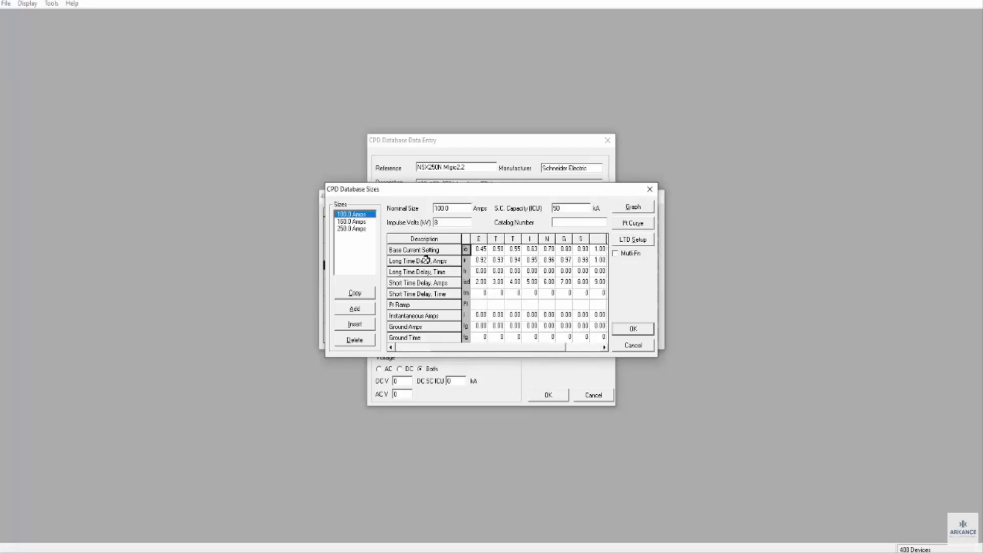
{"action": "left_click", "coordinate": [582, 249]}
{"action": "left_click", "coordinate": [600, 249]}
{"action": "left_click", "coordinate": [582, 250]}
{"action": "left_click", "coordinate": [564, 250]}
{"action": "left_click", "coordinate": [547, 250]}
{"action": "left_click", "coordinate": [531, 249]}
{"action": "key", "text": "Left"}
{"action": "key", "text": "Left"}
{"action": "key", "text": "Left"}
{"action": "left_click", "coordinate": [633, 329]}
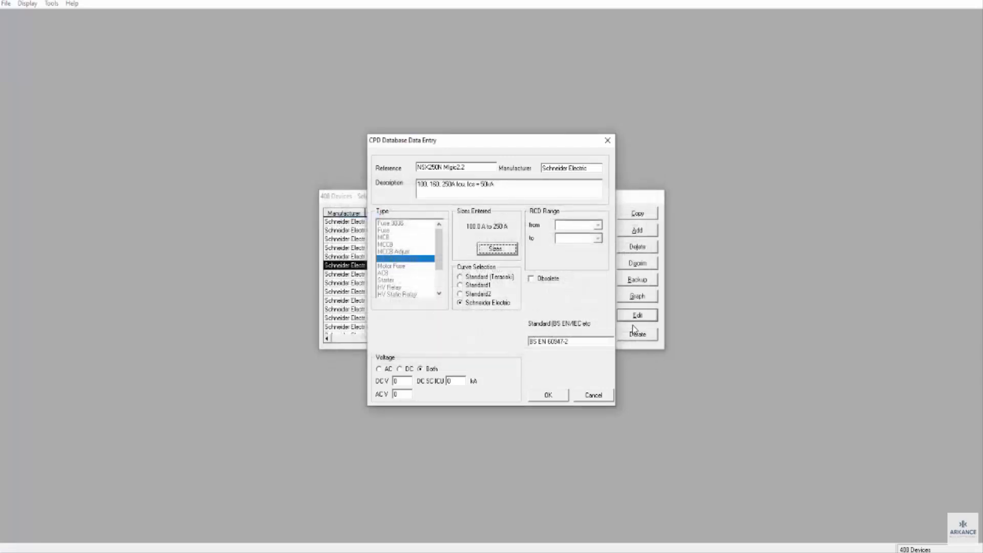
{"action": "left_click", "coordinate": [554, 395]}
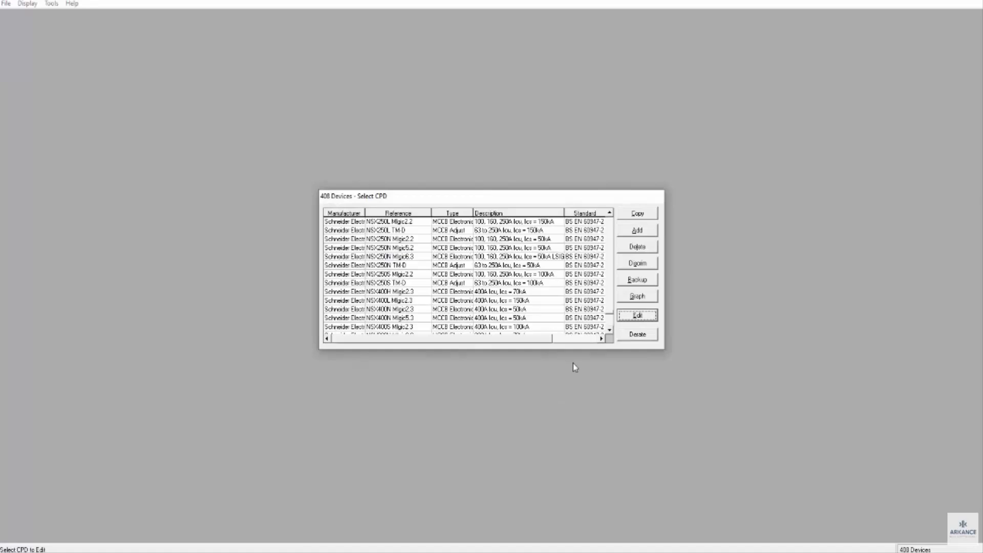
Sort the whole device list by manufacturer and then by reference, and shift the device selection window slightly
{"action": "left_click_drag", "start_coordinate": [611, 317], "coordinate": [602, 214]}
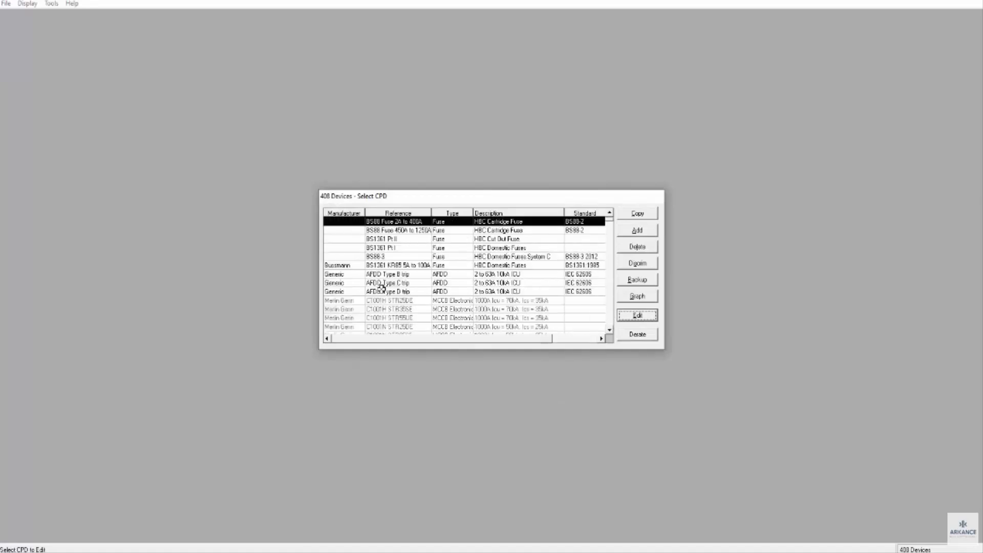
{"action": "left_click", "coordinate": [336, 211]}
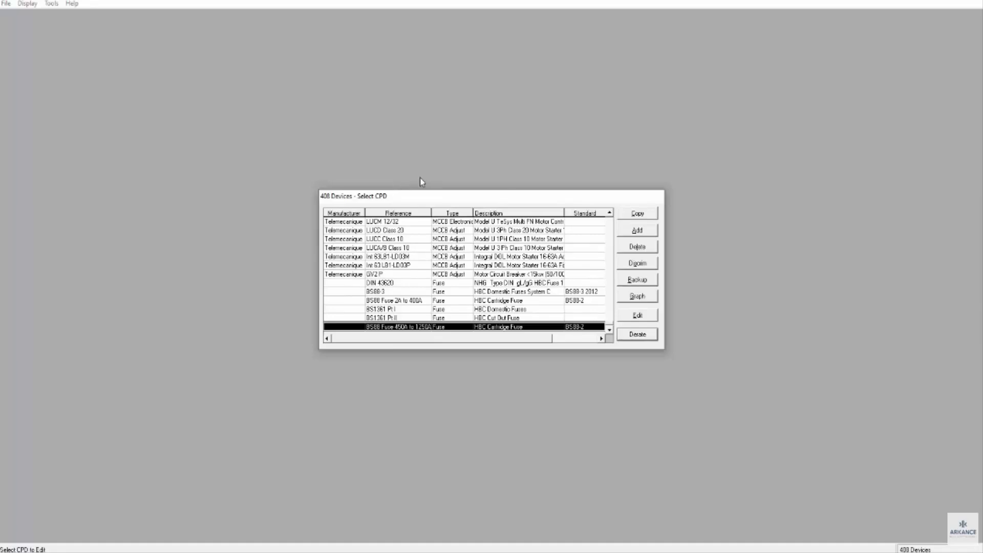
{"action": "left_click", "coordinate": [400, 213]}
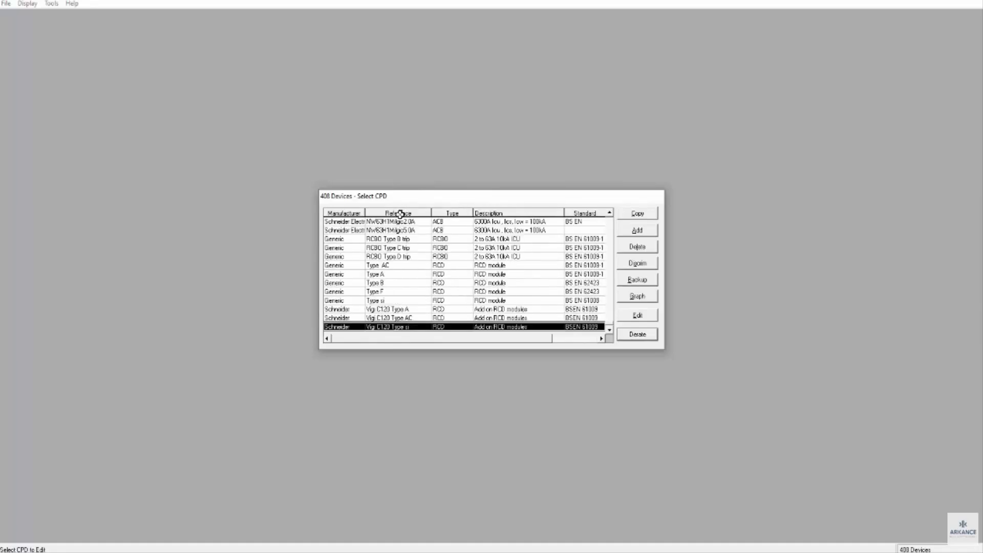
{"action": "left_click", "coordinate": [400, 214]}
{"action": "left_click_drag", "start_coordinate": [422, 196], "coordinate": [412, 197]}
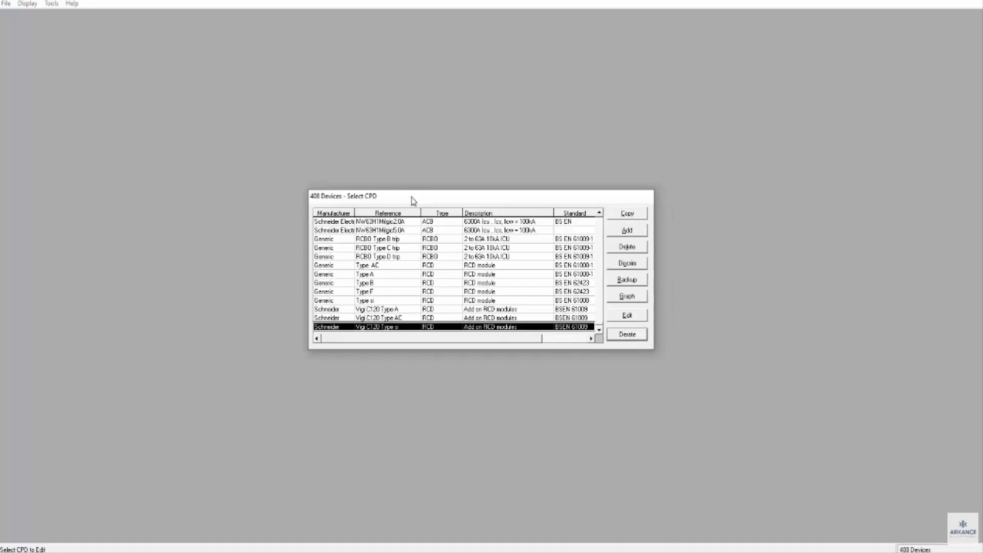